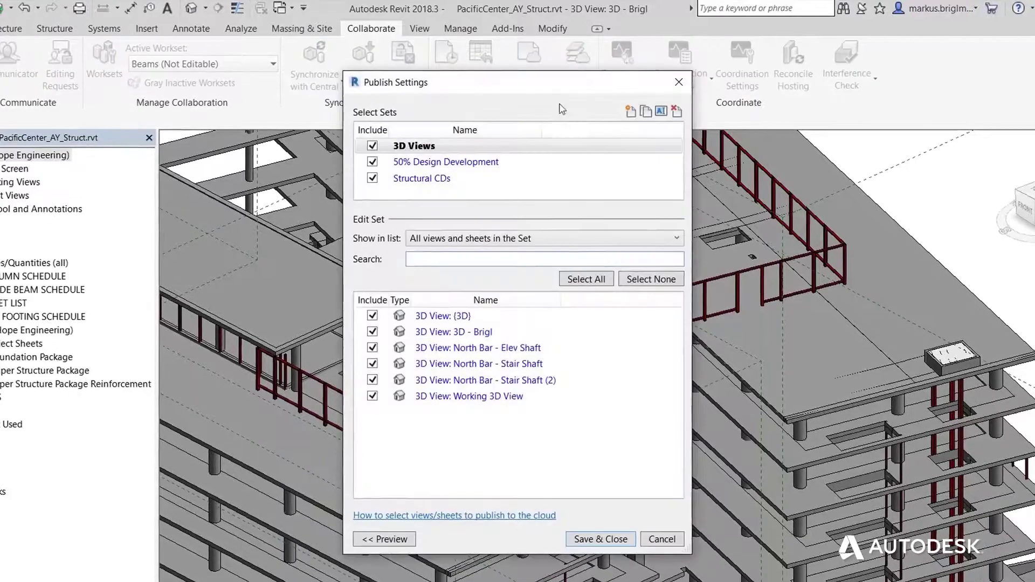
Step: Select the 50% Design Development set for publishing in Revit's publish settings
click(459, 166)
scroll(617, 381, down, 10)
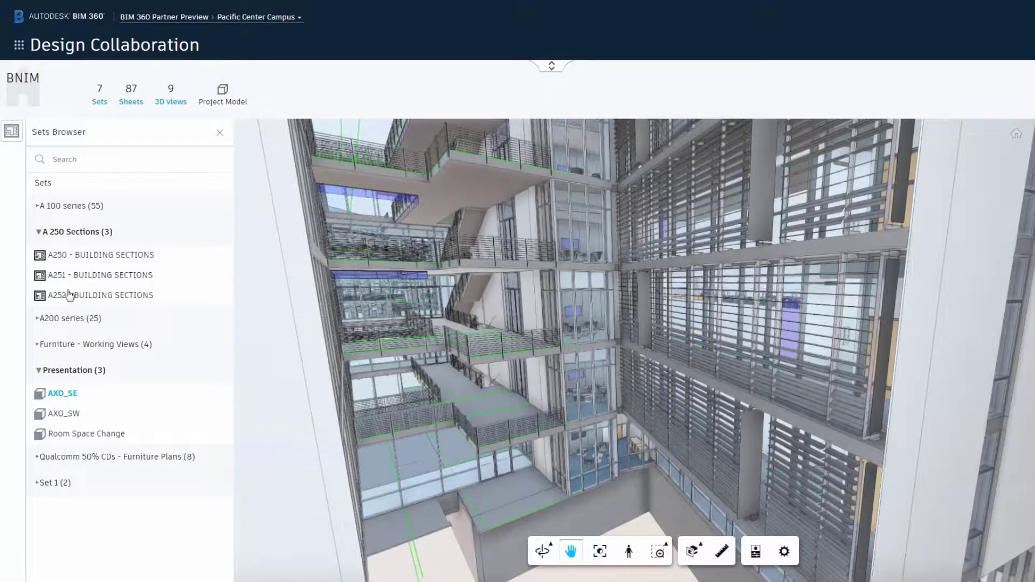
Step: Open sheet A252, then add the Furniture, Presentation, Qualcomm and Set 1 sets to the package
click(70, 294)
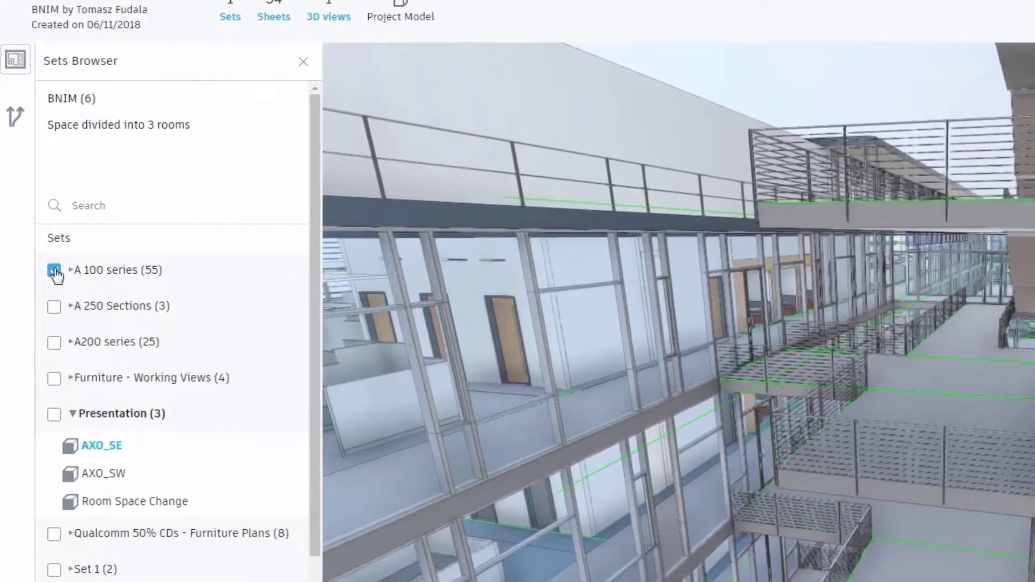
click(53, 377)
click(53, 414)
click(53, 533)
click(53, 569)
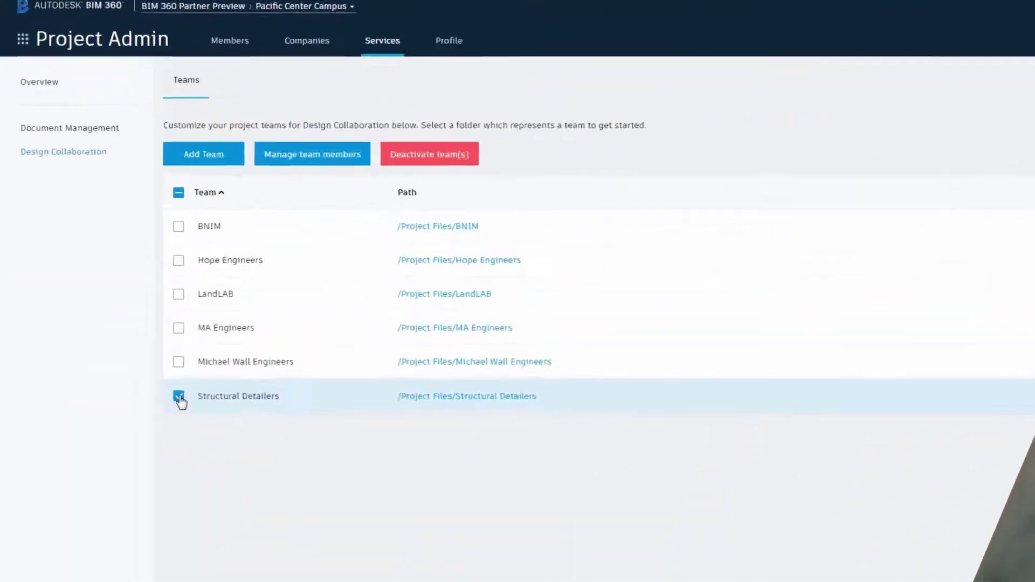
Step: Add the suggested person to Structural Detailers, with company Michael Wall Engineers and role Project Manager
click(404, 177)
text(to)
click(171, 202)
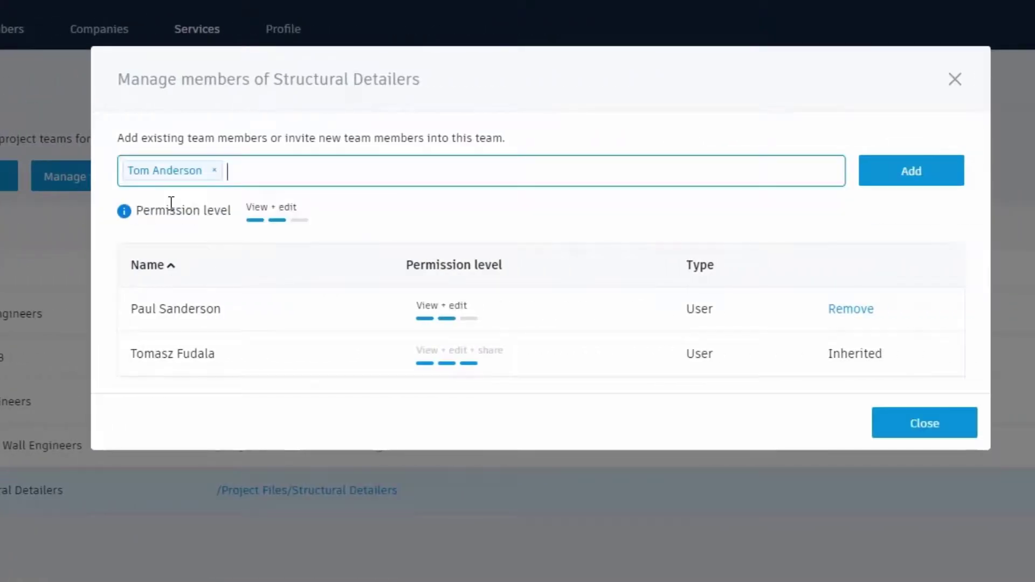
click(899, 179)
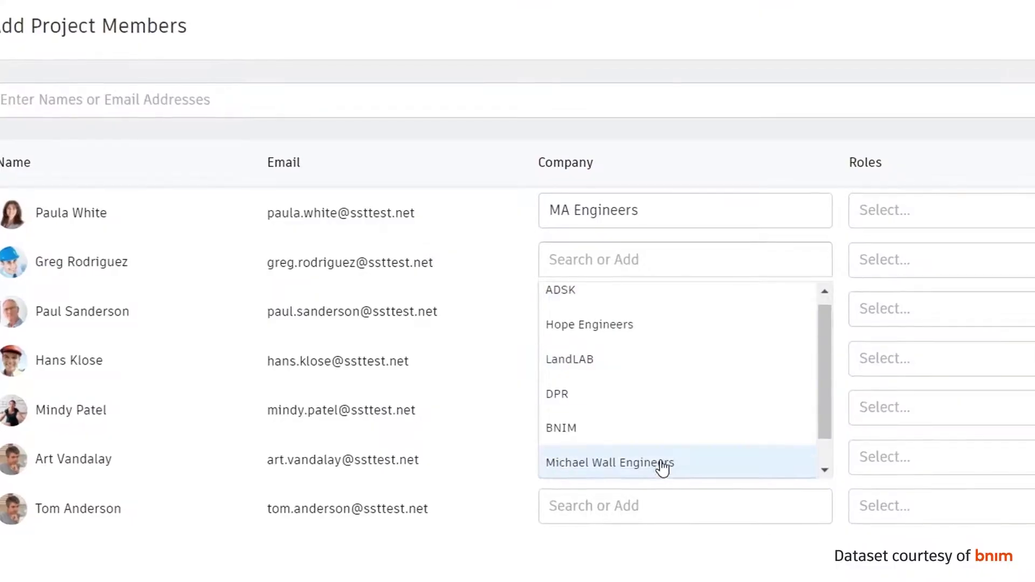
click(660, 464)
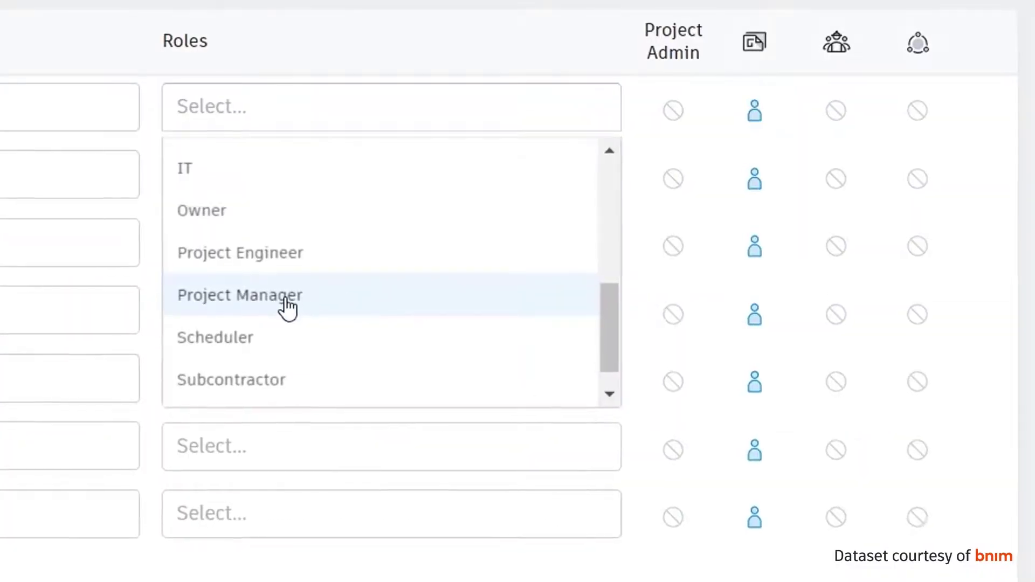
click(287, 305)
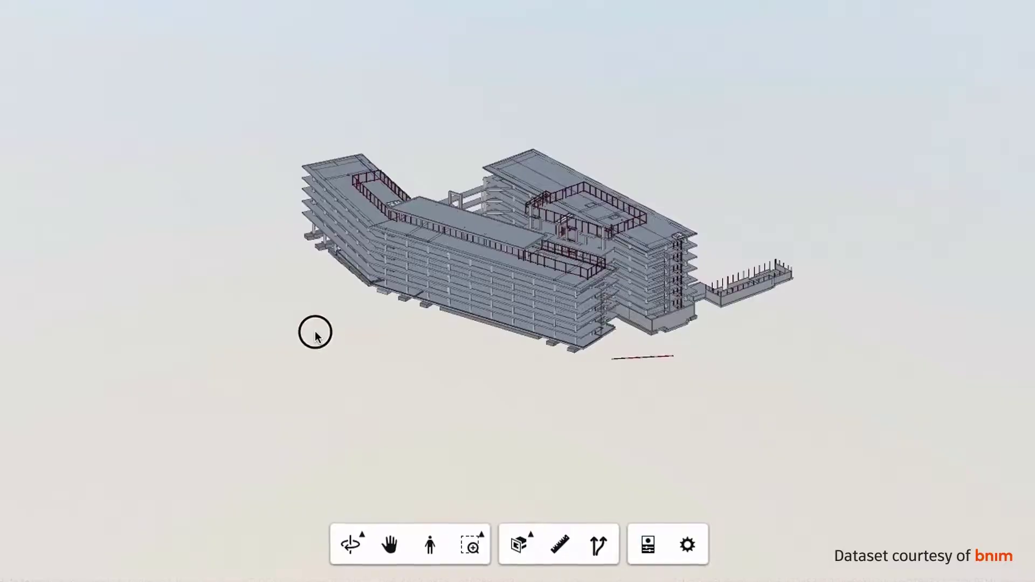
Step: Orbit the structural model and open sheets S2.00.1 (basement foundation) and S2.01.1 (level 1)
drag(316, 334, 270, 361)
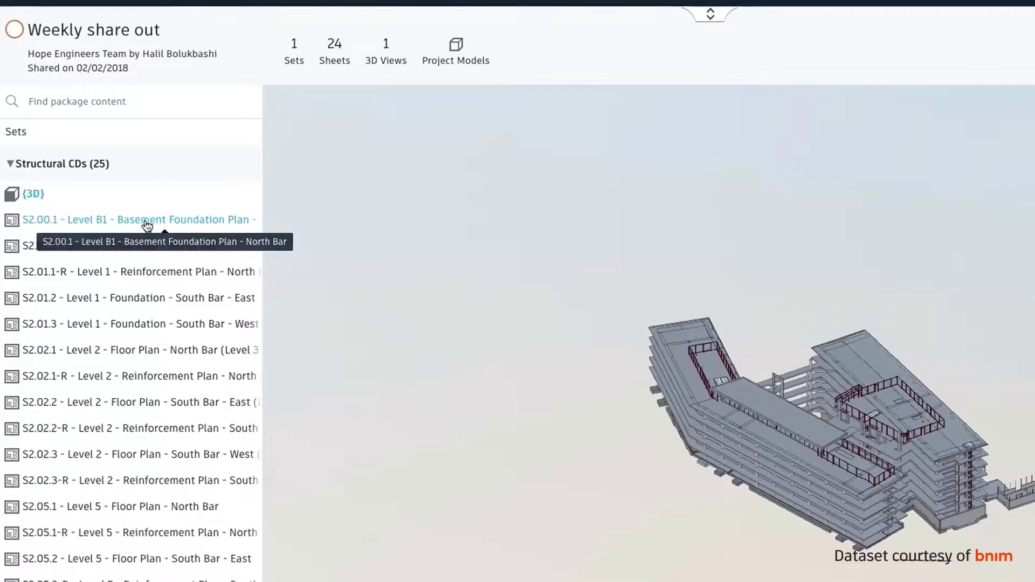
click(144, 220)
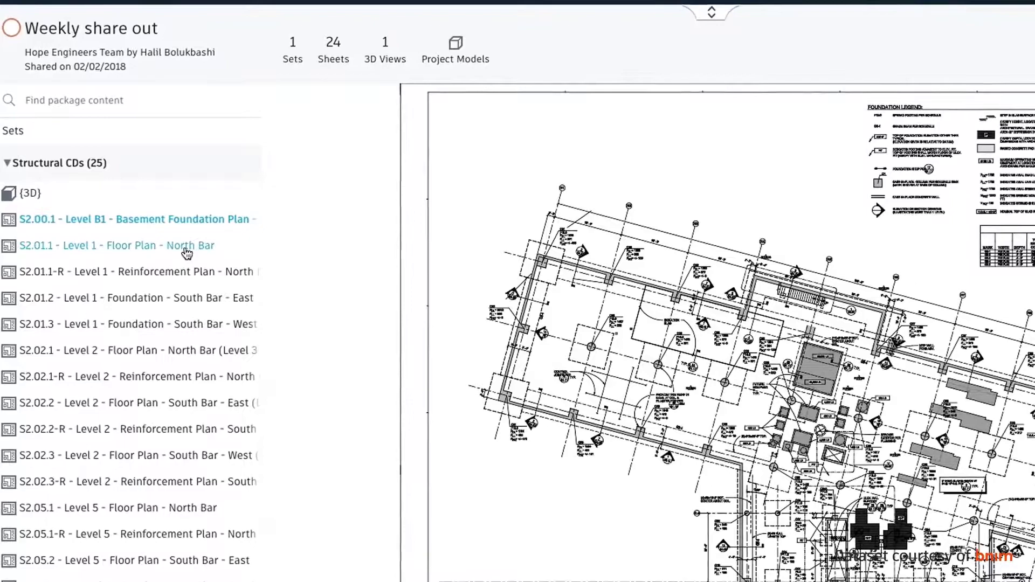
click(186, 253)
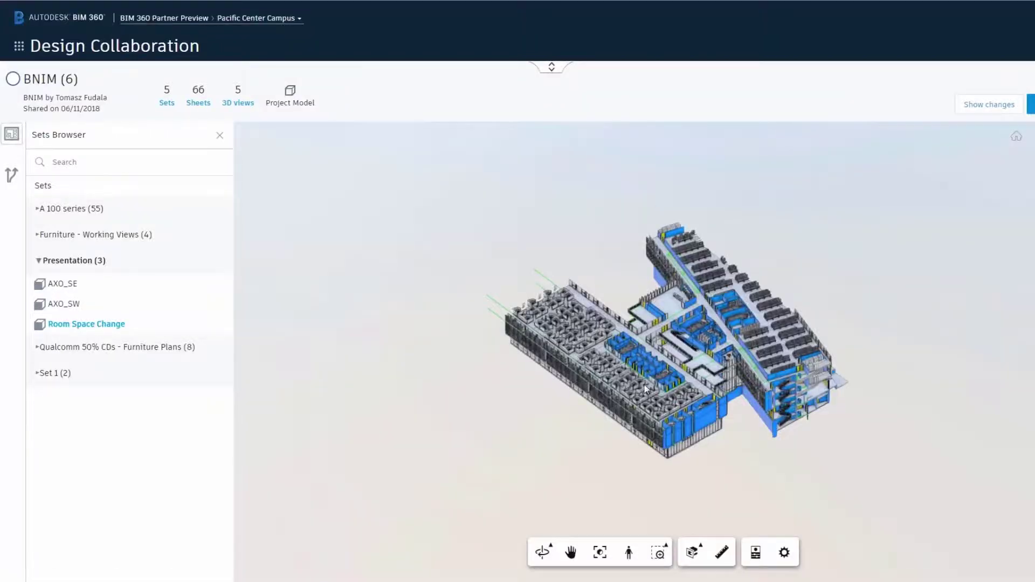
scroll(645, 389, up, 5)
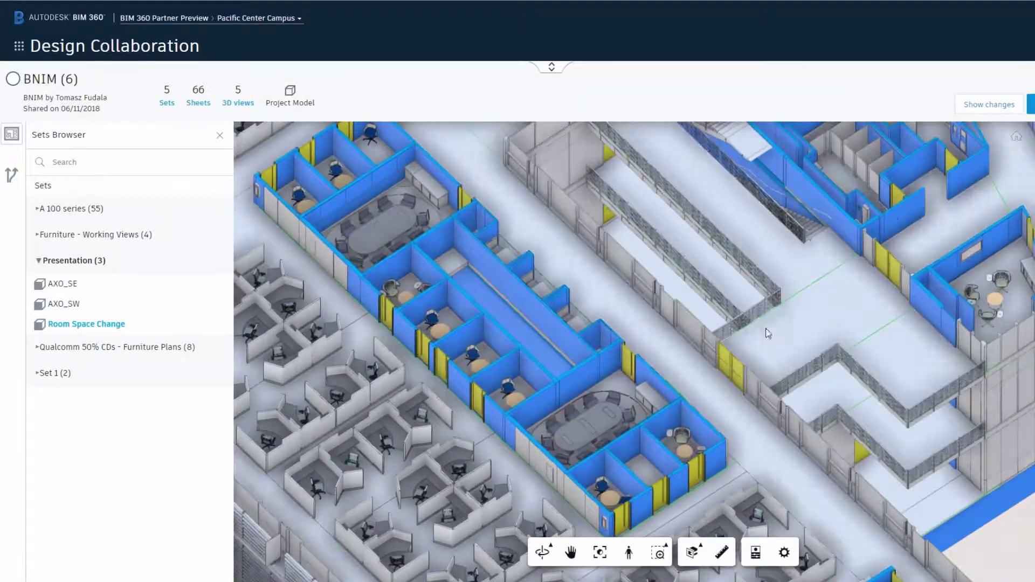
Step: Compare the package with its previous version, toggling the Added and Modified element cards
click(985, 110)
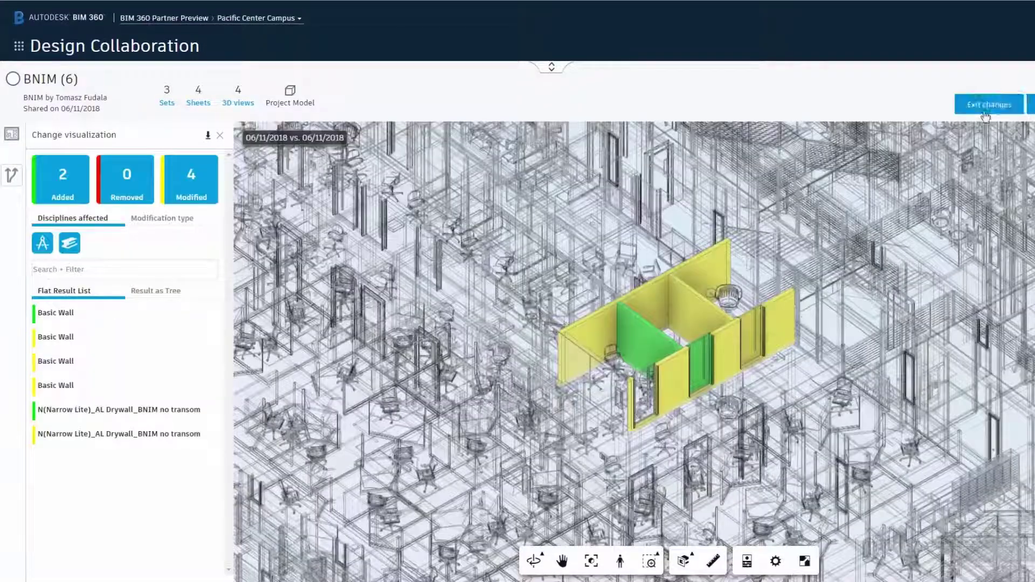
scroll(673, 335, up, 5)
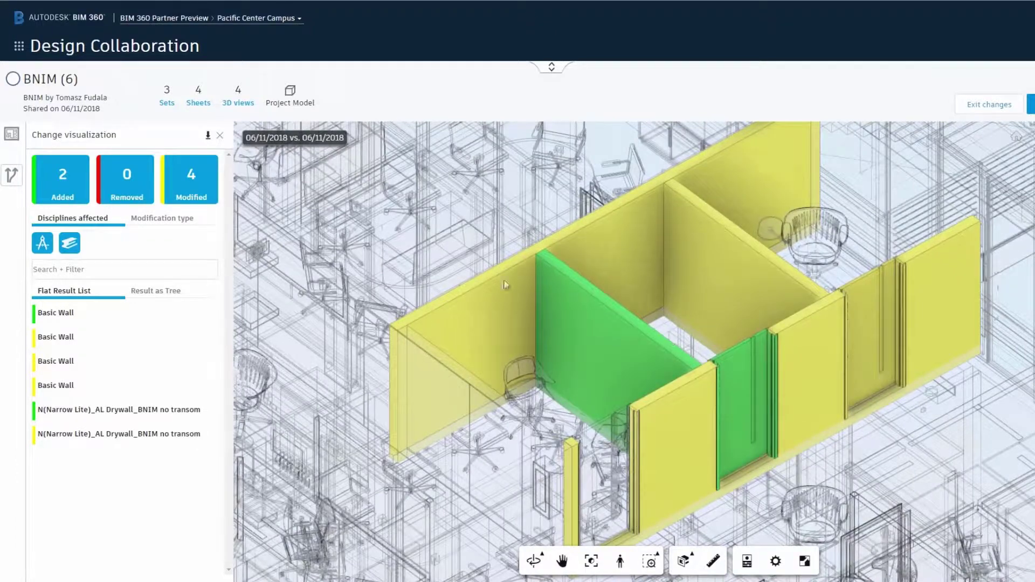
click(78, 188)
click(177, 188)
Step: Check a changed element, then view the project model at AY Level 3 without MA Engineers
click(113, 392)
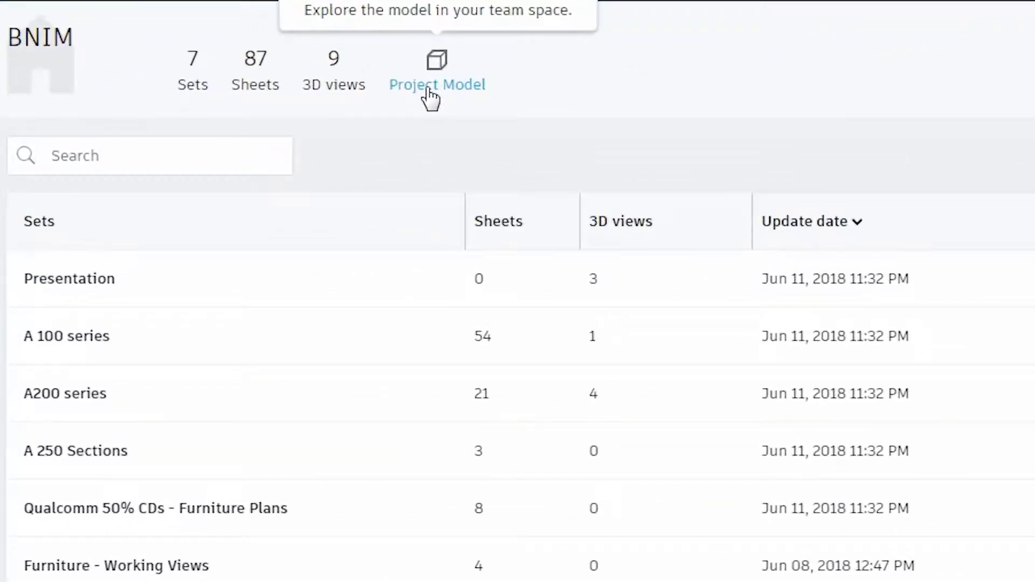
click(279, 99)
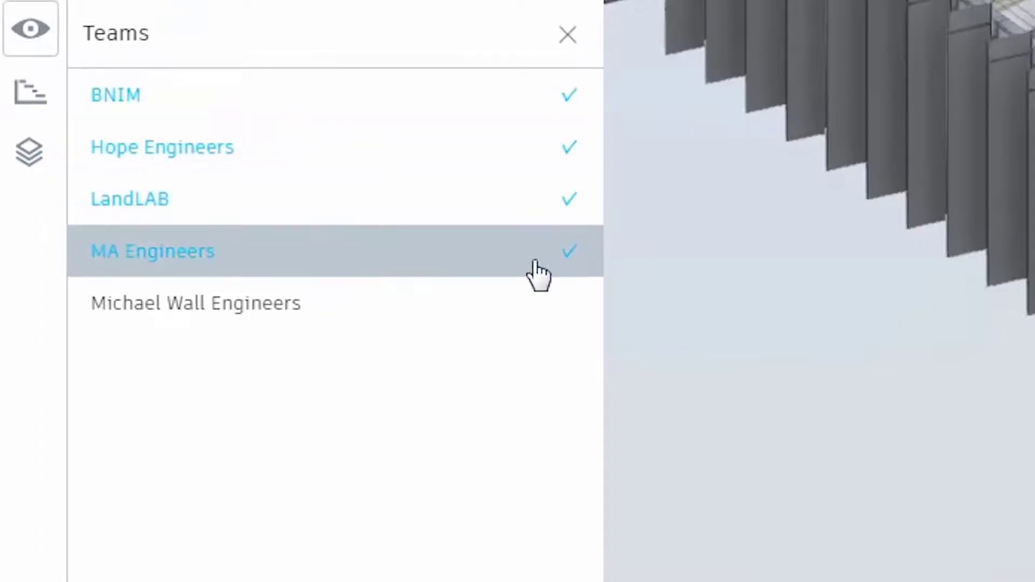
click(563, 261)
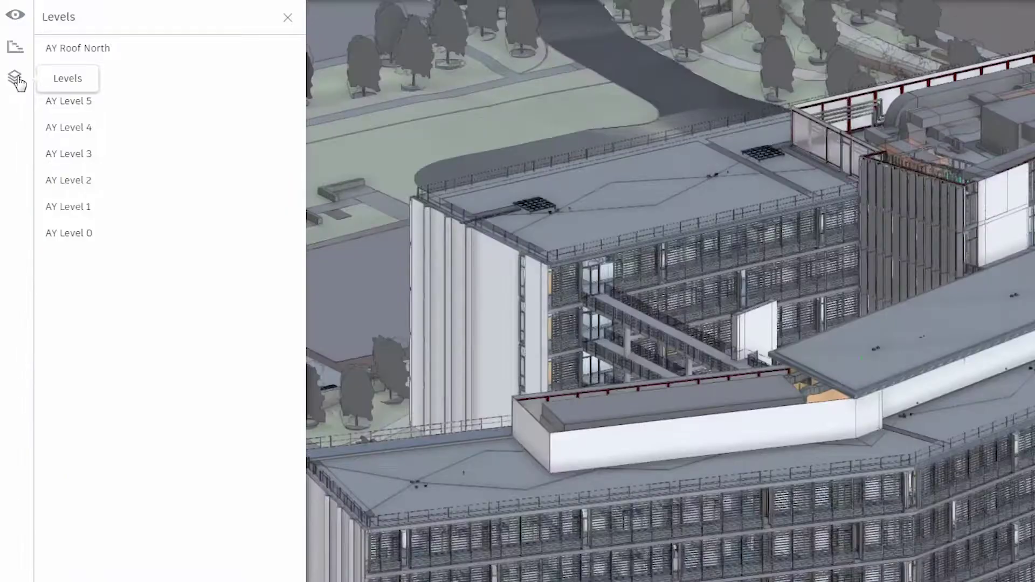
click(231, 169)
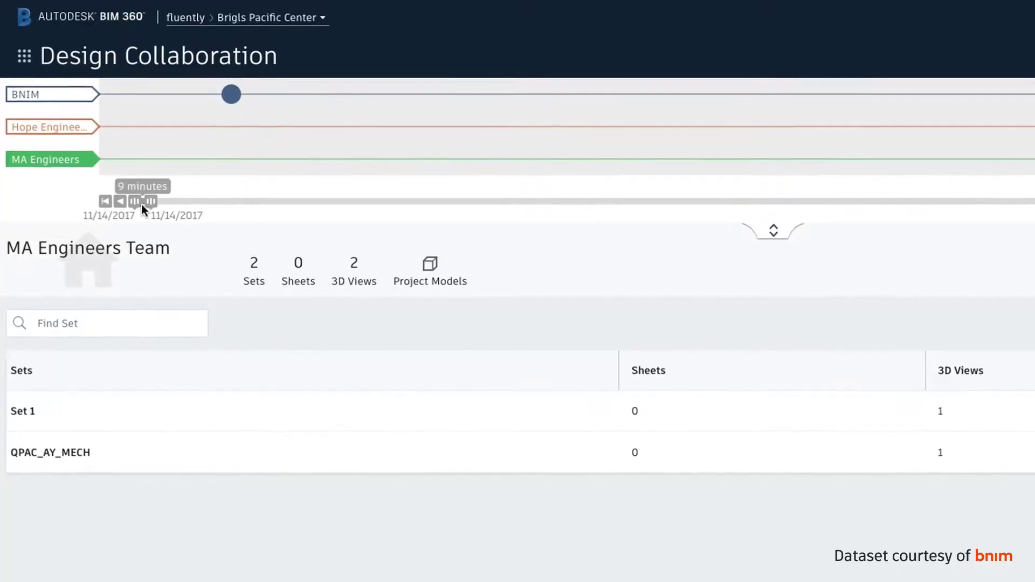
Step: Zoom the timeline to the BNIM package cluster and give the issue a Jun 14 due date
drag(141, 205, 1024, 203)
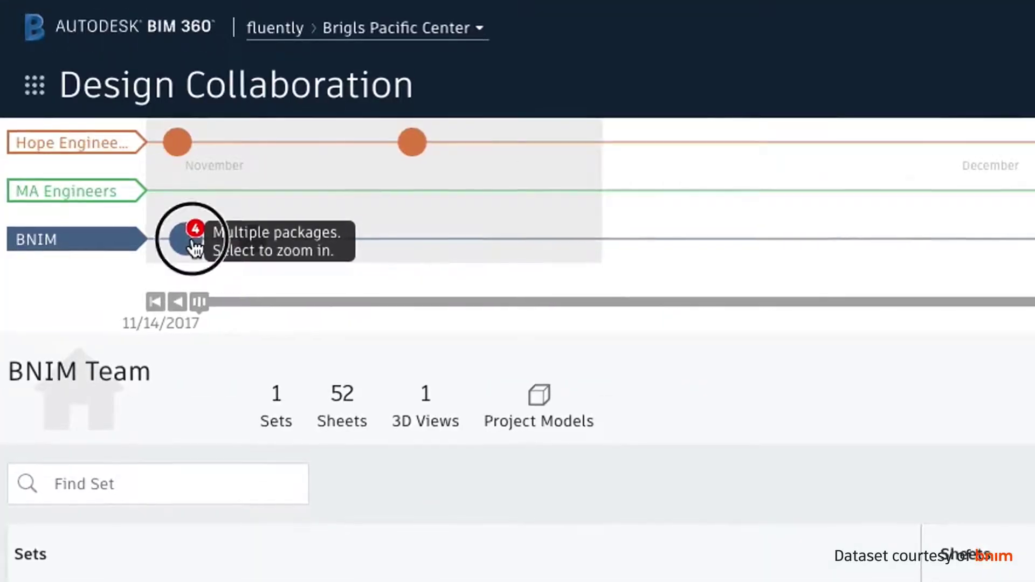
click(194, 246)
mouse_move(109, 96)
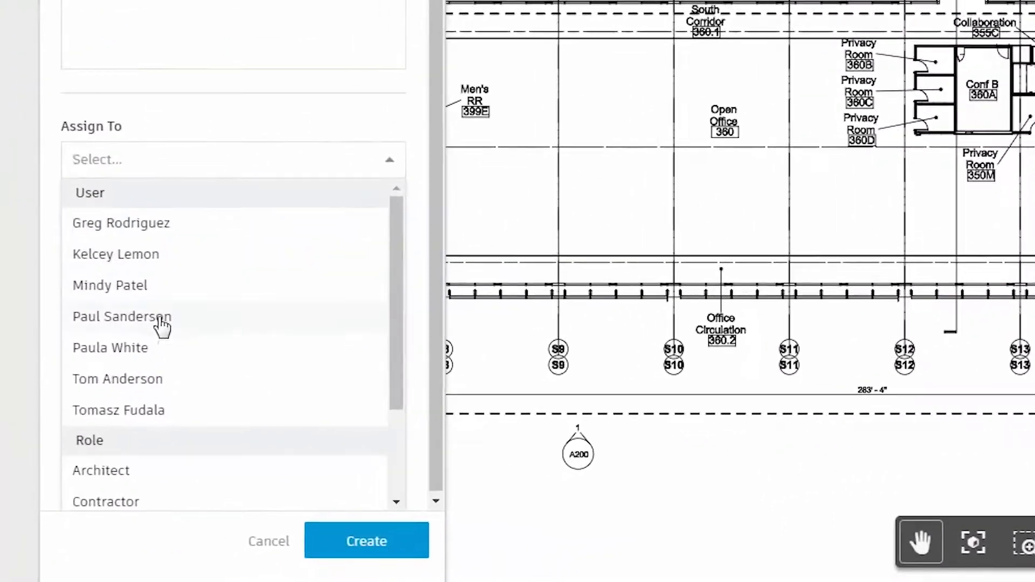
click(162, 324)
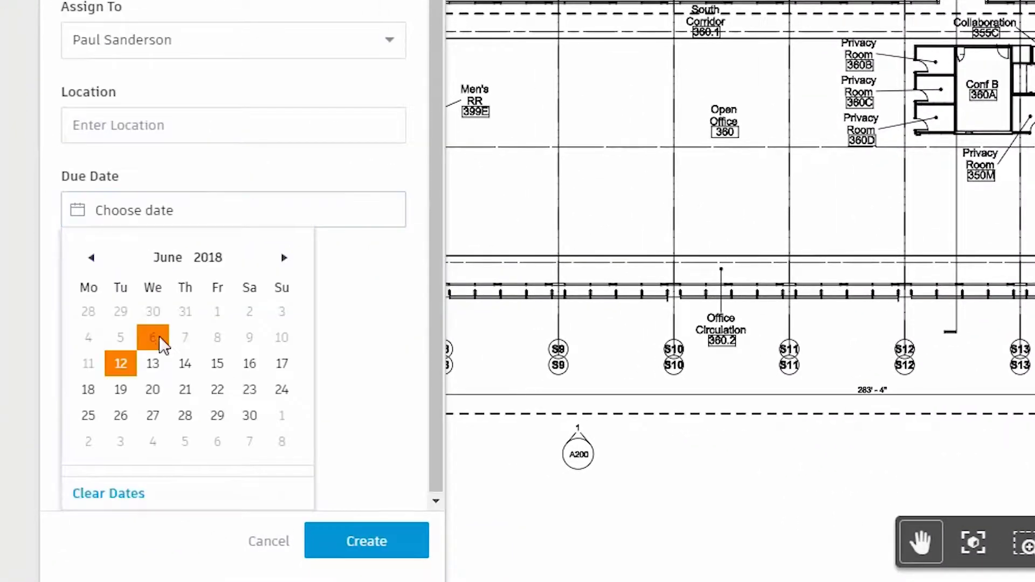
click(184, 363)
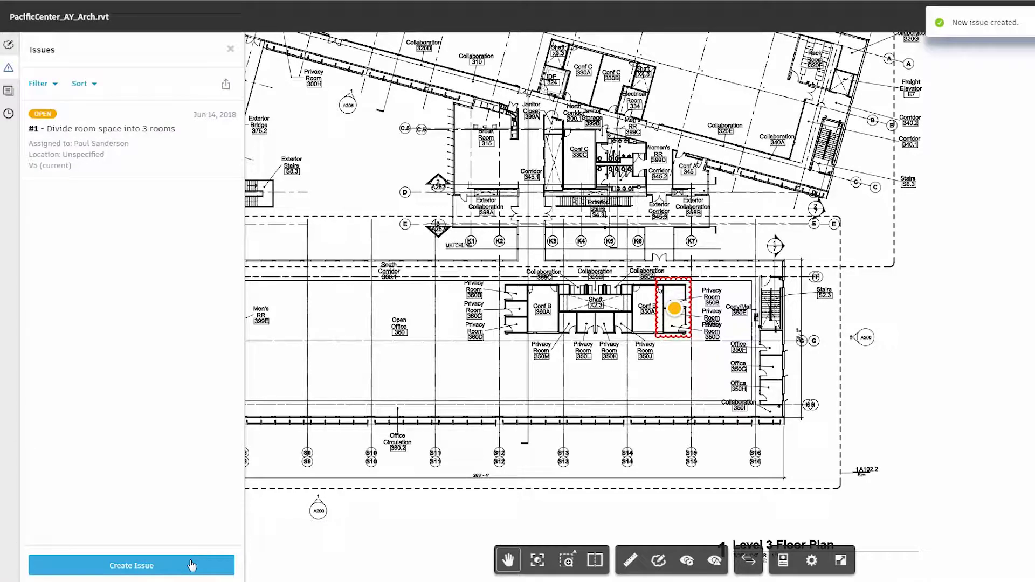